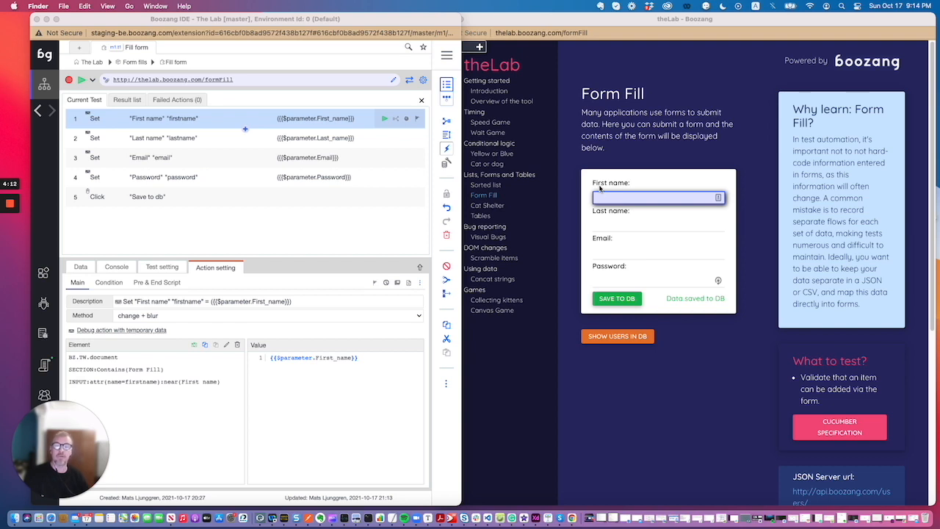
# Step: Open the DOM picker for the "First name" Set action's element and move it clear of the web form
pyautogui.click(129, 122)
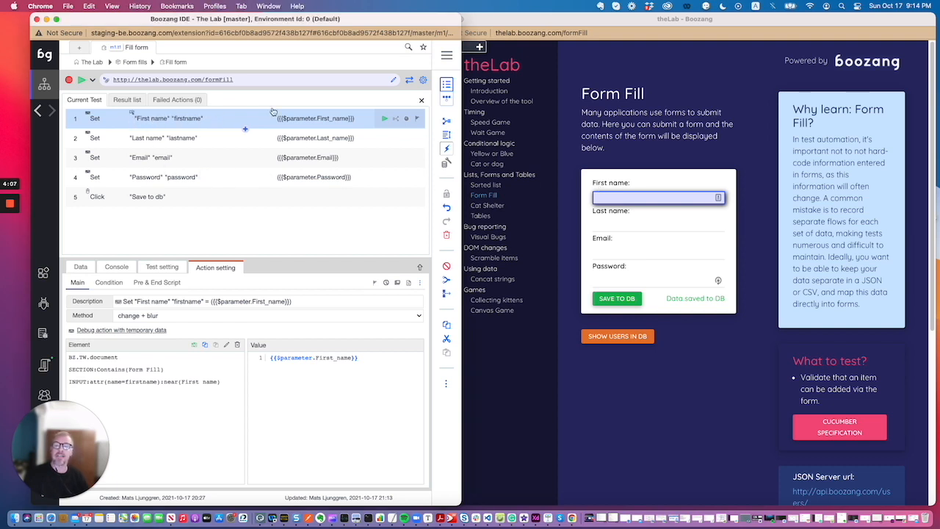
pyautogui.click(422, 99)
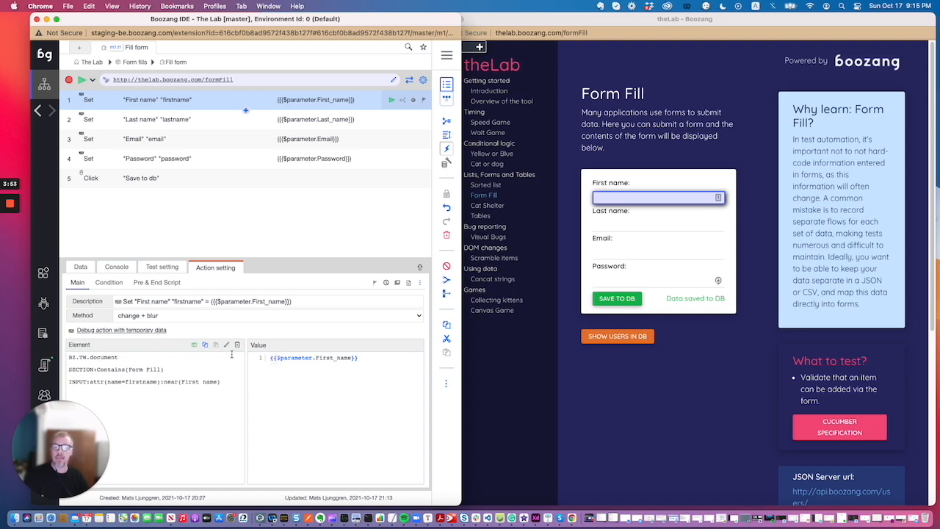
pyautogui.click(227, 345)
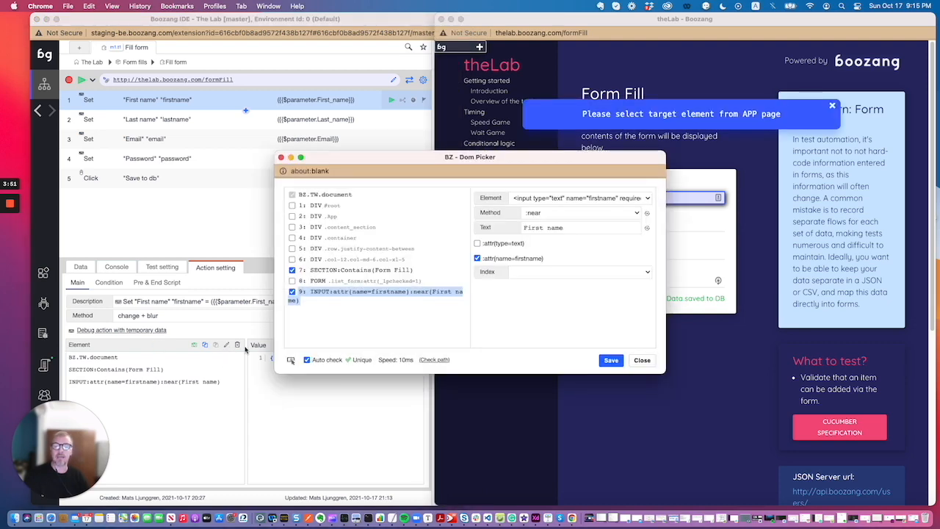
pyautogui.moveTo(432, 167); pyautogui.dragTo(230, 154)
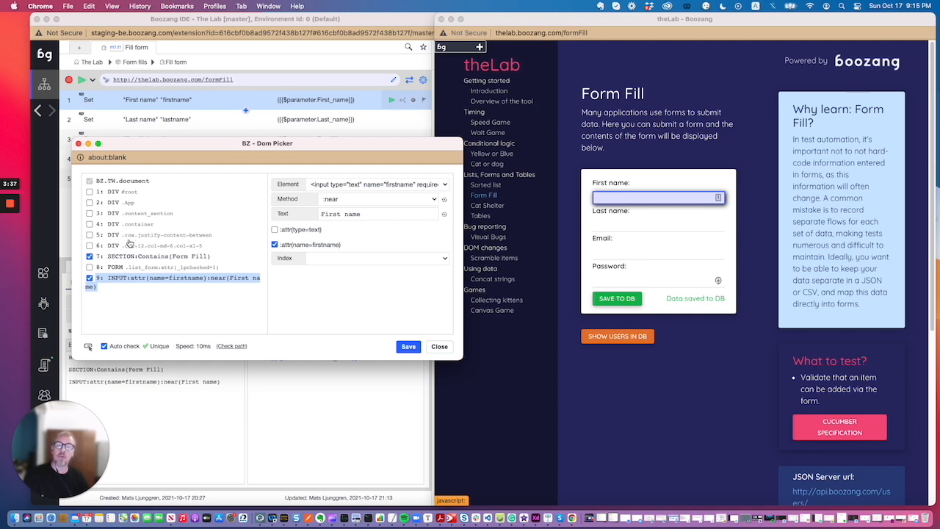
# Step: Inspect the page areas covered by levels 4 to 9 of the element path, and try including level 5, DIV .row.justify-content-between
pyautogui.click(114, 224)
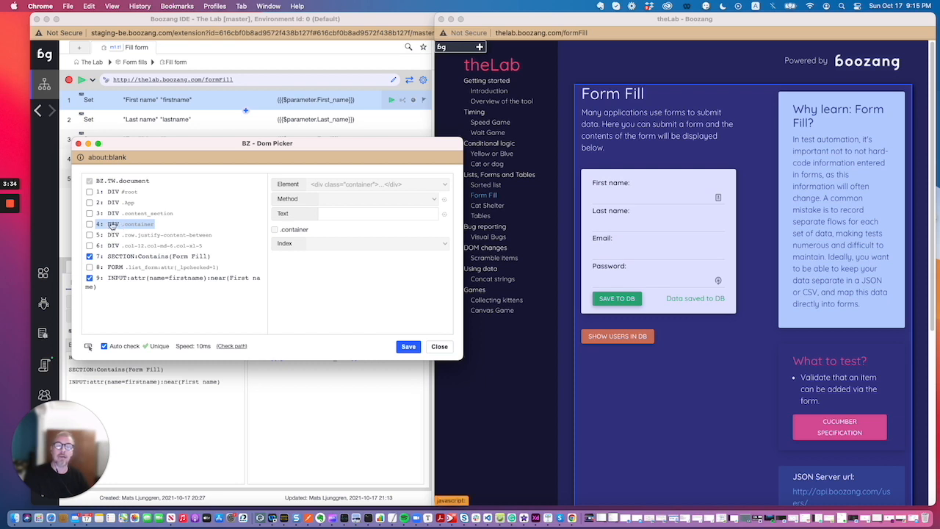
pyautogui.click(122, 279)
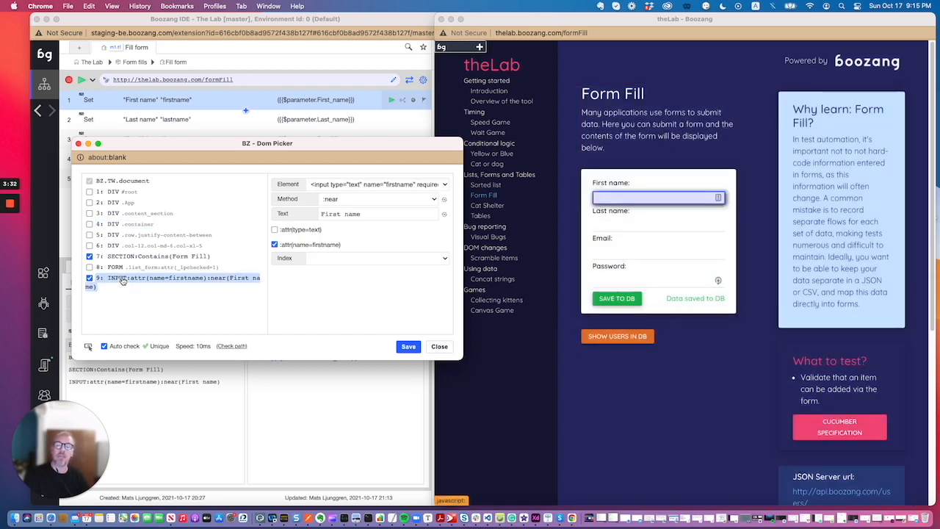
pyautogui.click(121, 267)
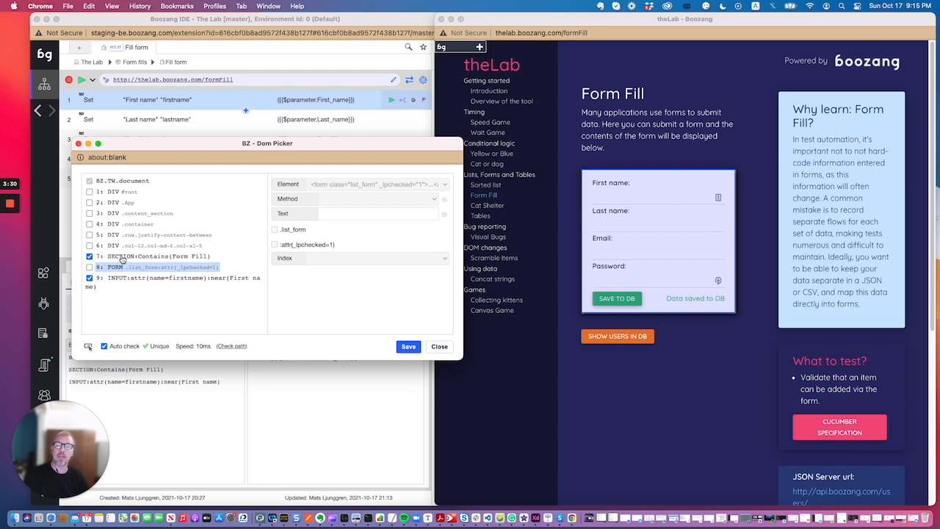
pyautogui.click(121, 257)
pyautogui.click(121, 245)
pyautogui.click(121, 235)
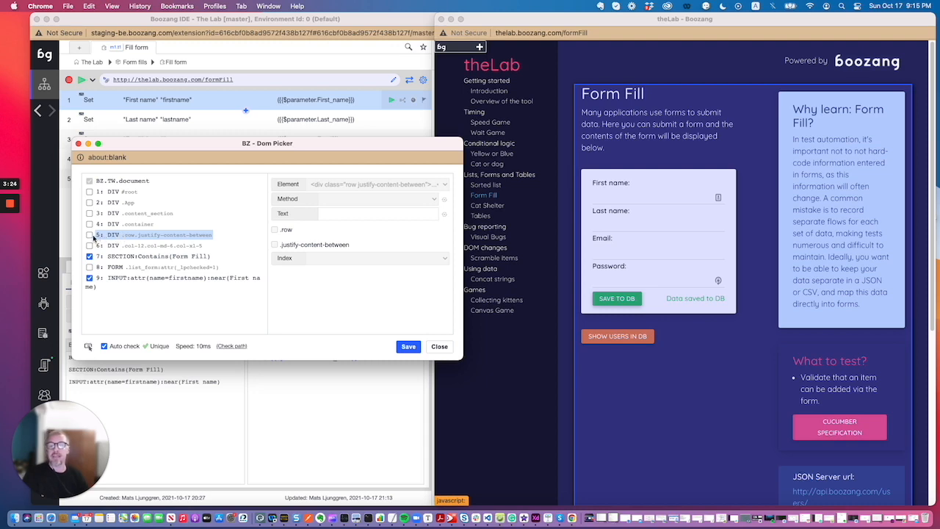
pyautogui.click(89, 236)
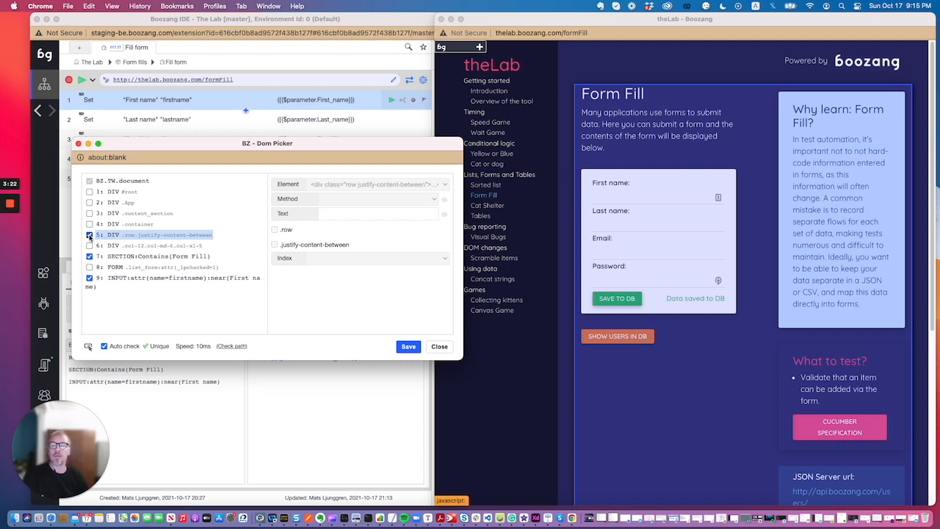
pyautogui.click(90, 236)
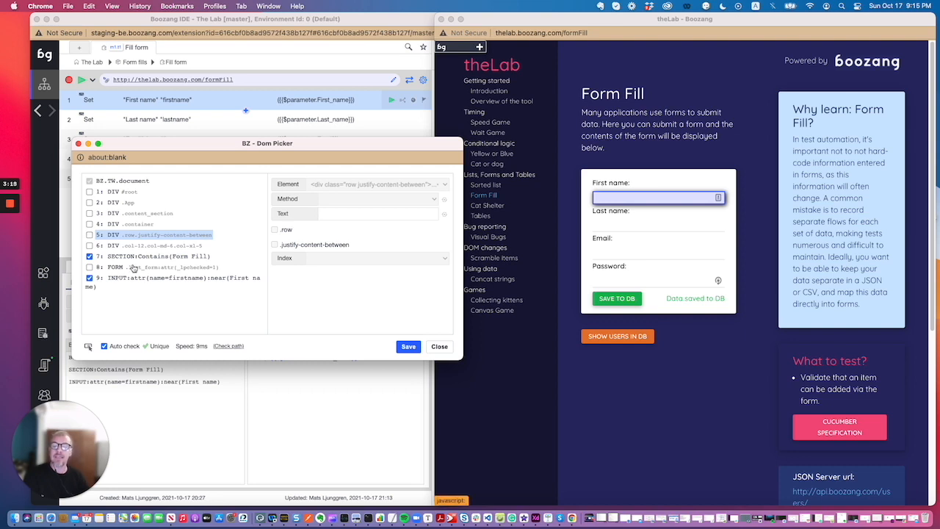
# Step: Examine the matching methods available for the SECTION node, keeping :Contains with the text "Form Fill"
pyautogui.click(138, 259)
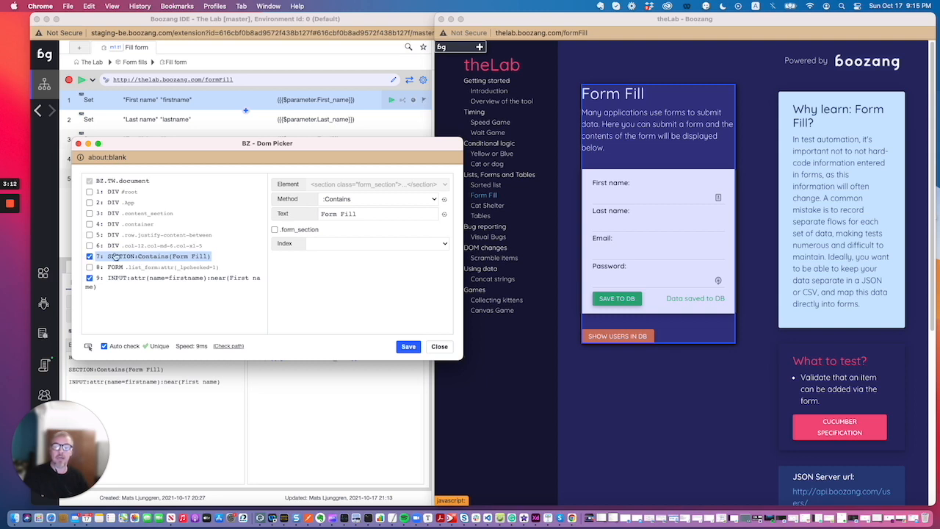
pyautogui.click(350, 200)
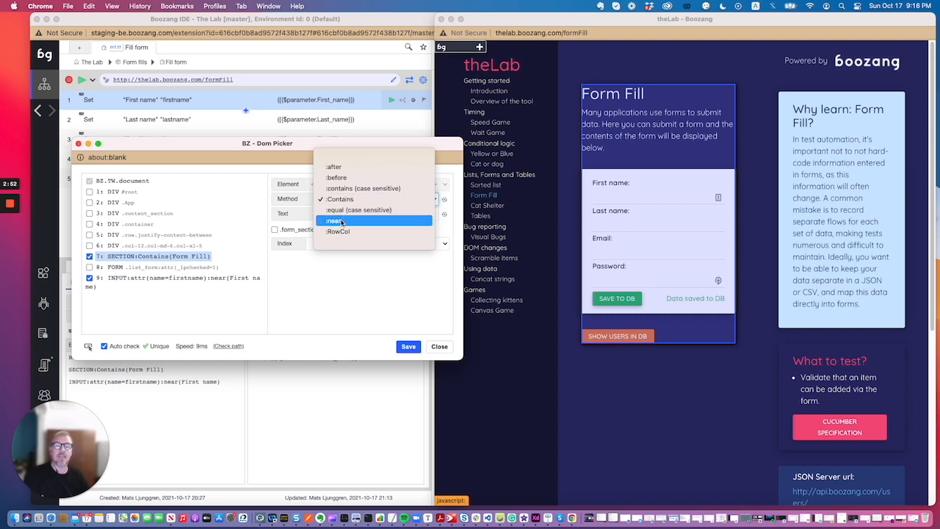
pyautogui.click(340, 199)
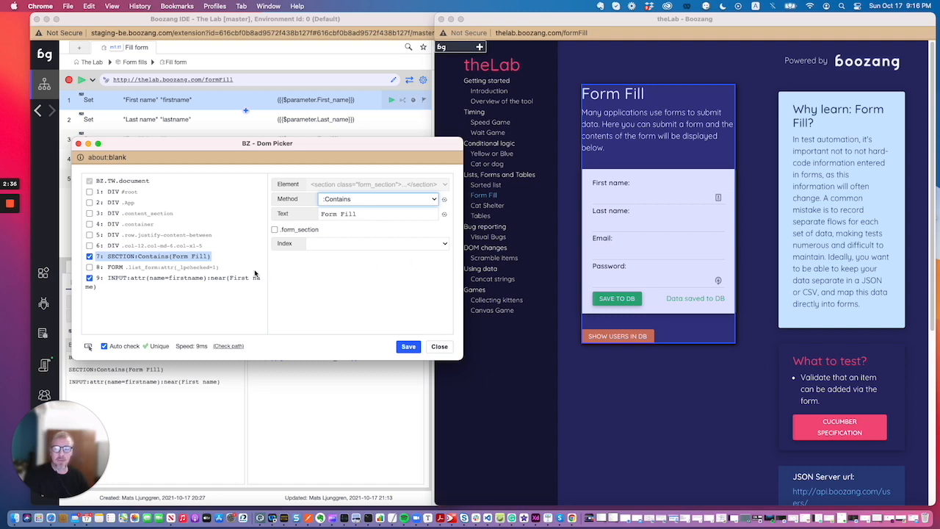
# Step: Try the :after method on the first-name INPUT node, return it to :near, and close the picker without saving
pyautogui.click(135, 284)
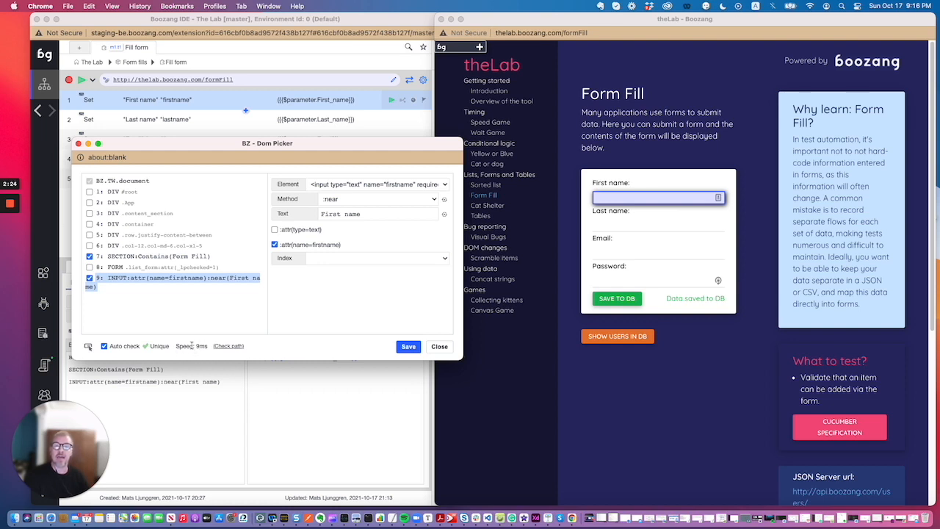
pyautogui.click(369, 200)
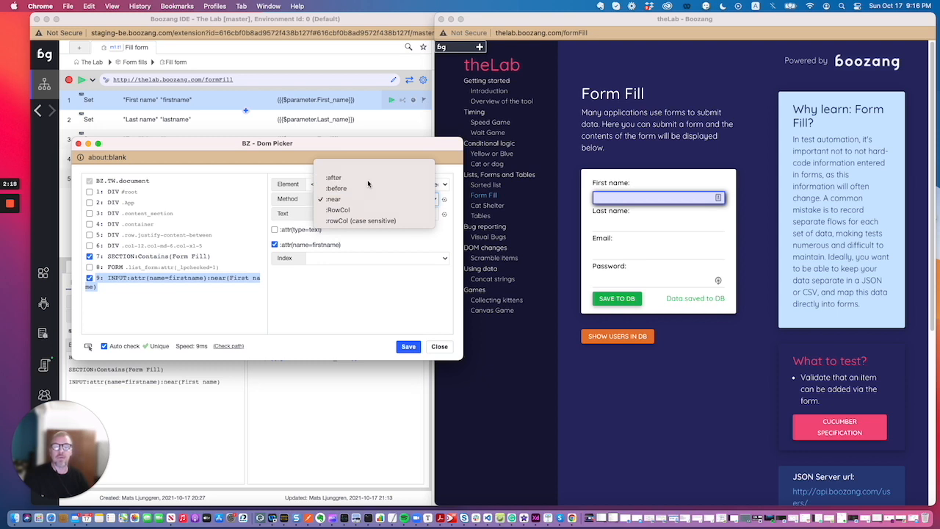
pyautogui.click(368, 179)
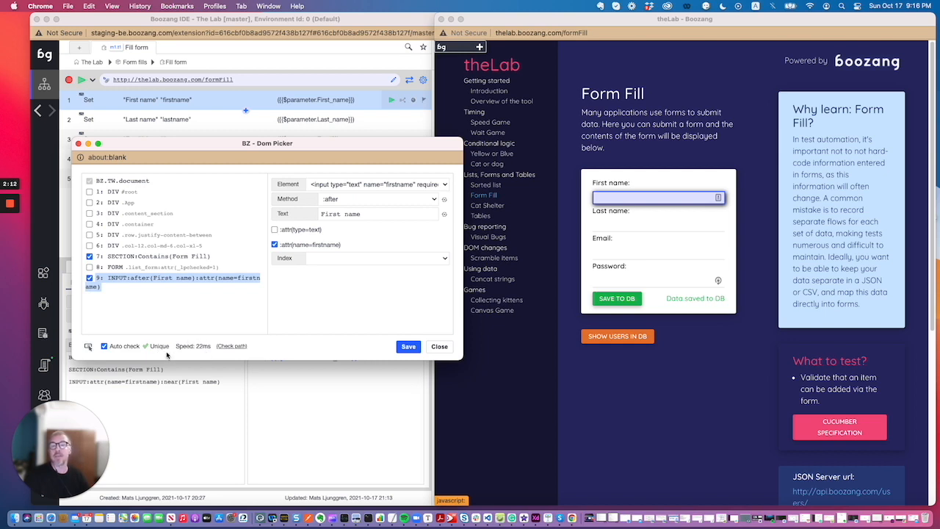
pyautogui.click(355, 199)
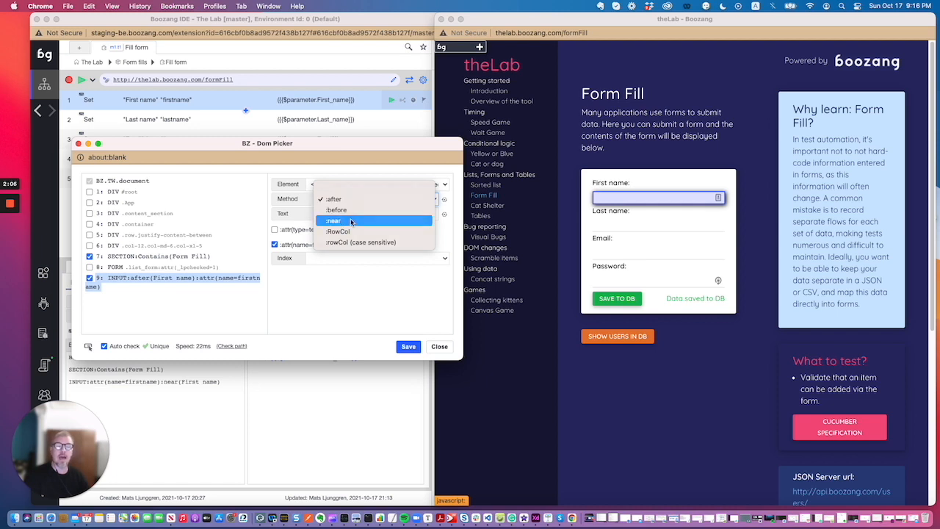
pyautogui.click(351, 222)
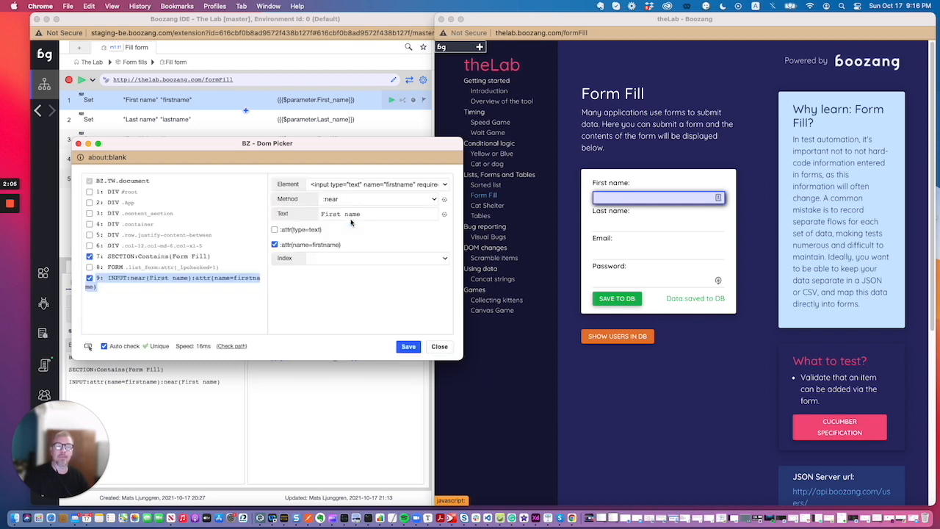
pyautogui.click(438, 347)
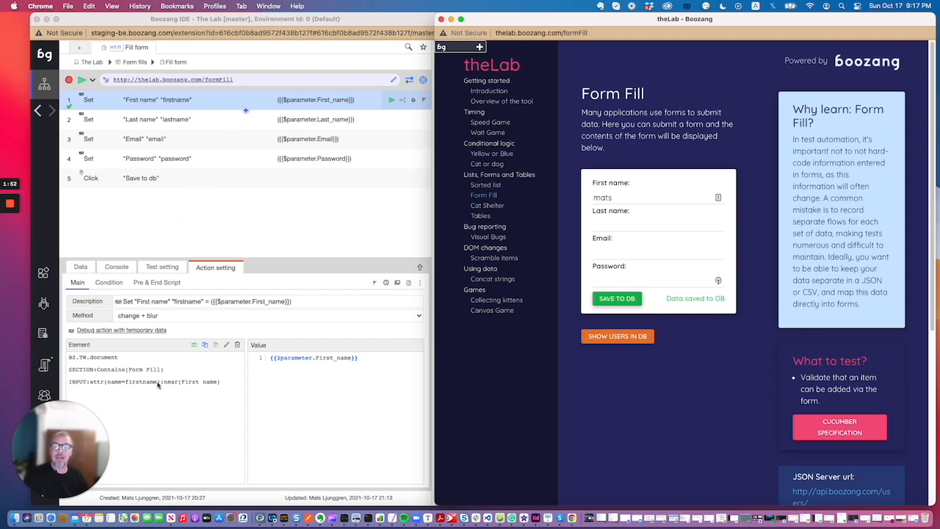
# Step: Reopen the DOM picker for the first-name element and match its INPUT node with the :before method and the text "Last name"
pyautogui.click(227, 344)
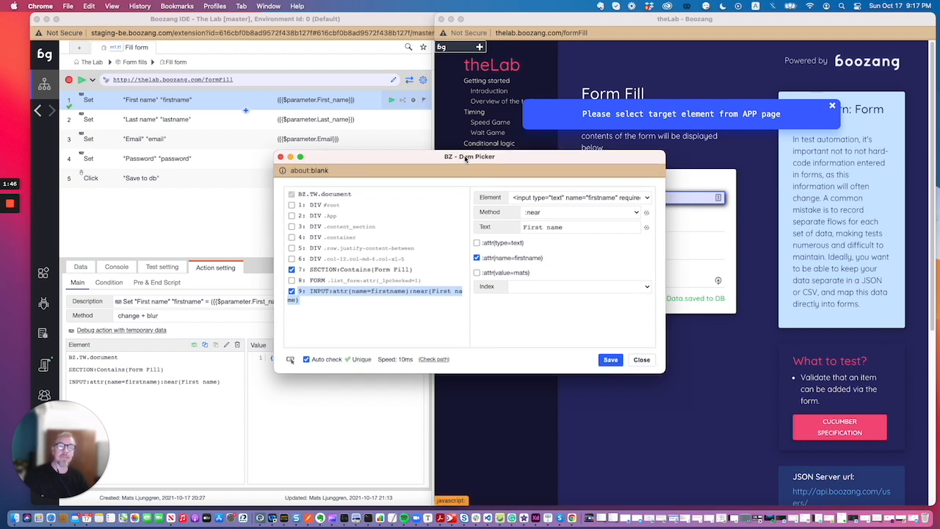
pyautogui.moveTo(468, 159); pyautogui.dragTo(277, 177)
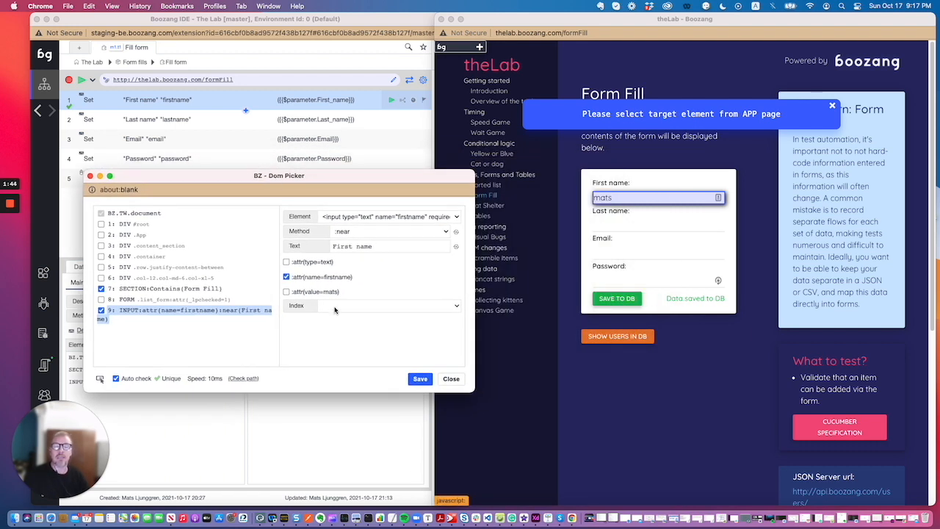
pyautogui.click(361, 233)
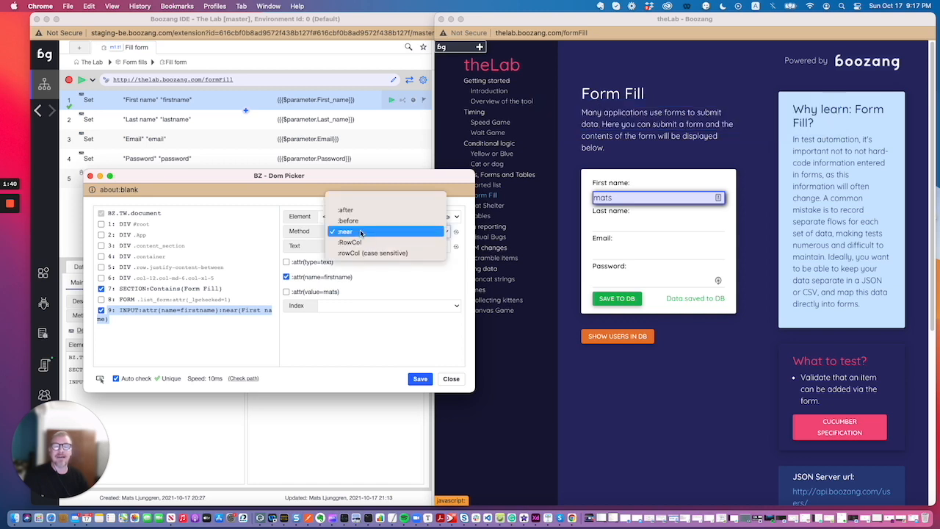
pyautogui.click(360, 232)
pyautogui.tripleClick(365, 246)
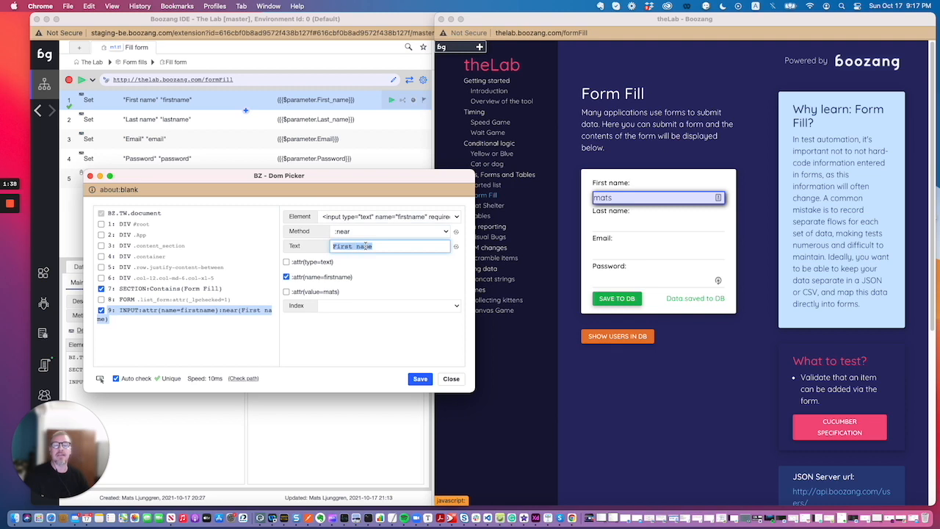
pyautogui.write('Last ')
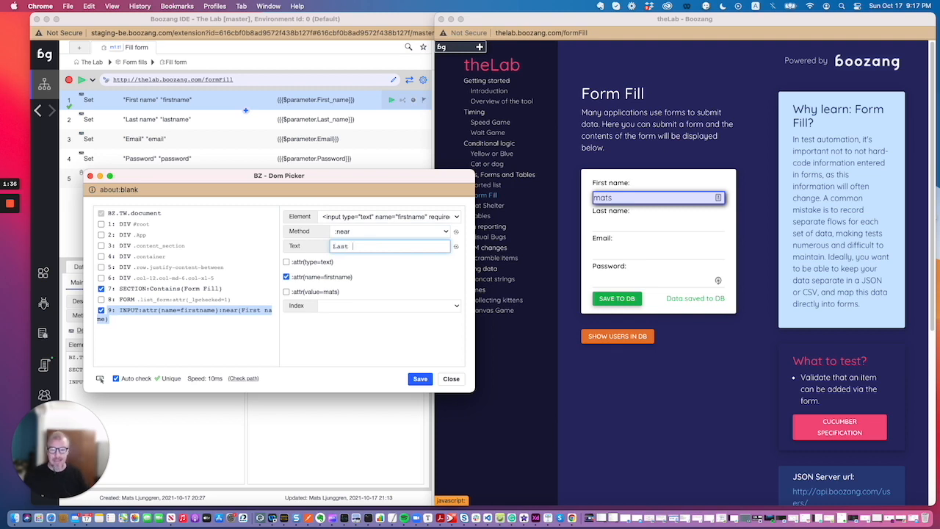
pyautogui.write('name')
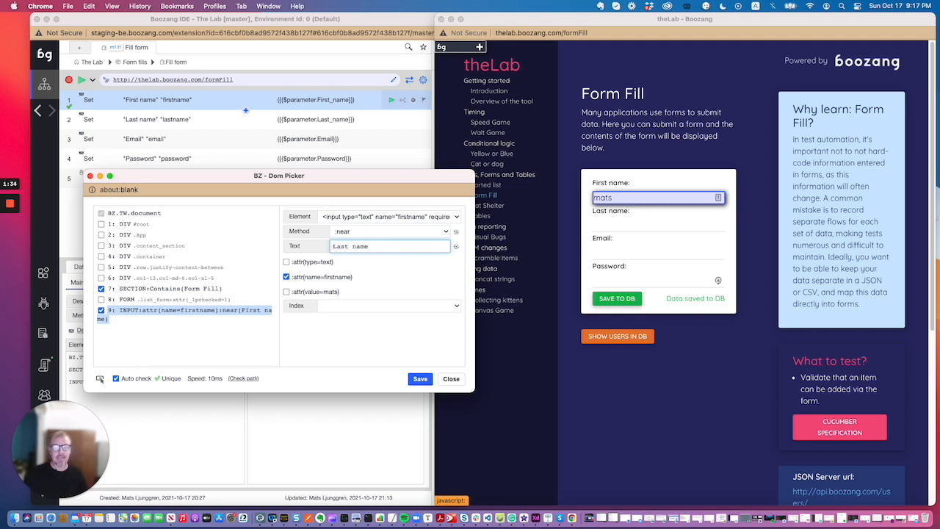
pyautogui.click(458, 233)
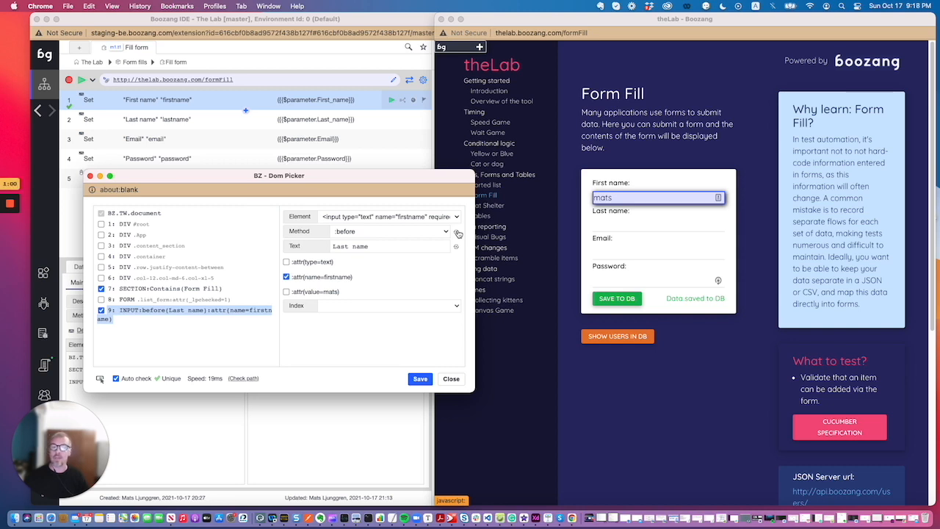
# Step: Match the INPUT node with the :after method and the text "First name:", and try adding the type=text attribute
pyautogui.click(357, 232)
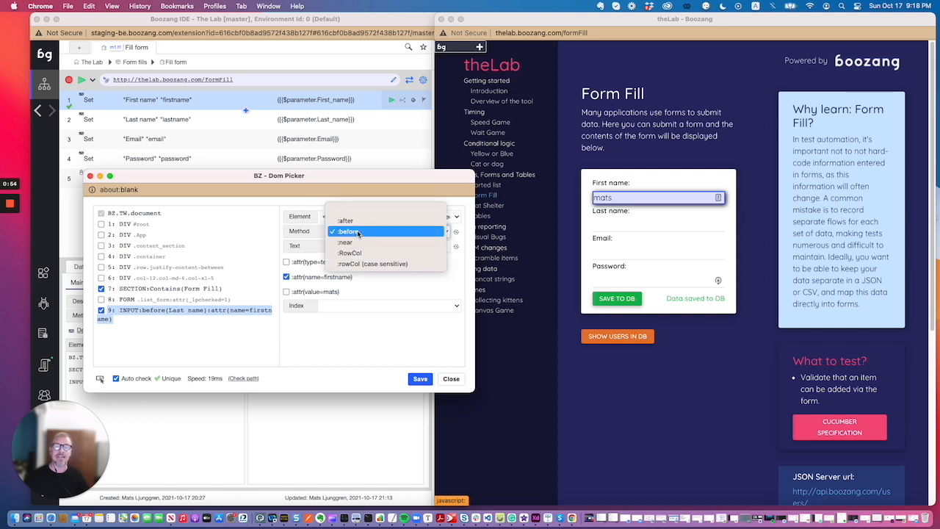
pyautogui.click(346, 220)
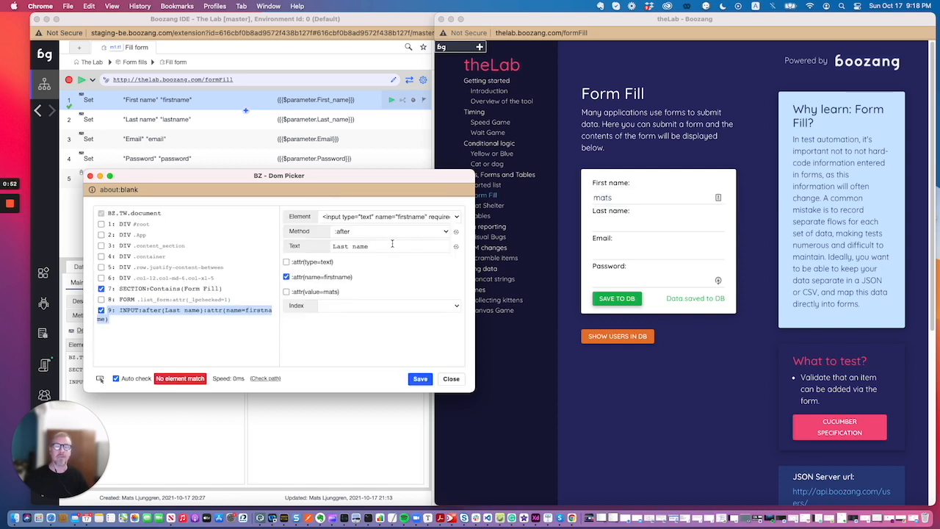
pyautogui.click(456, 251)
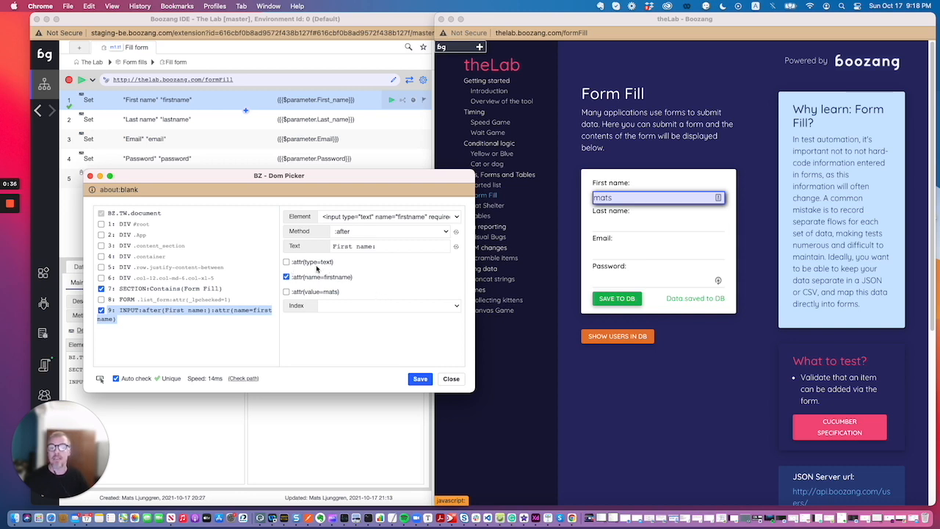
pyautogui.click(288, 262)
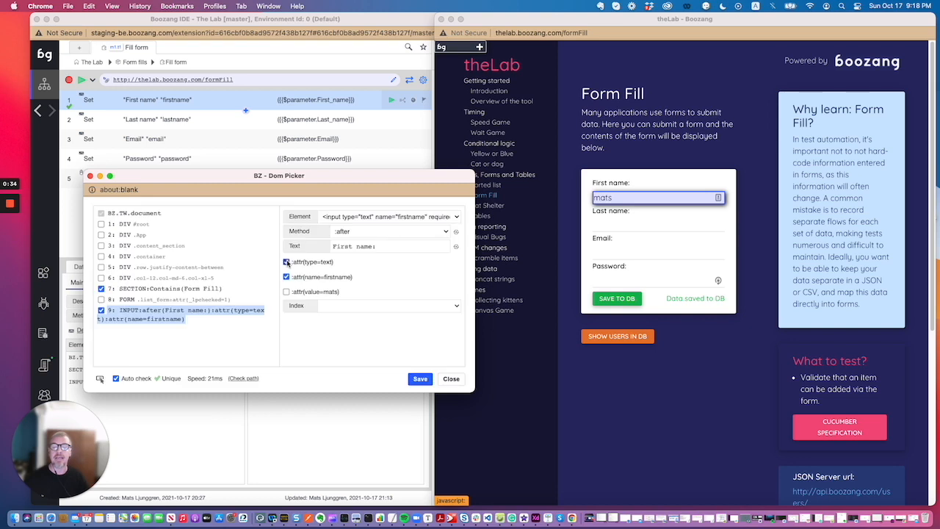
pyautogui.click(287, 262)
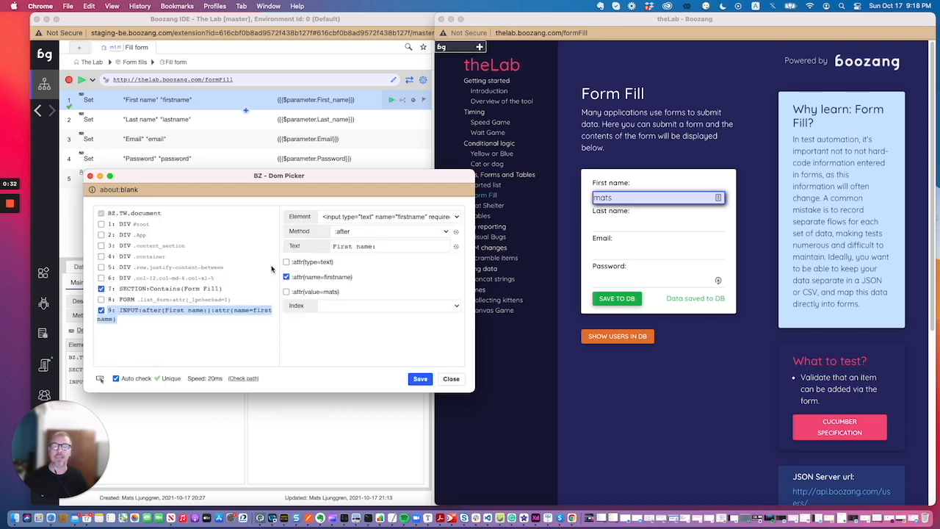